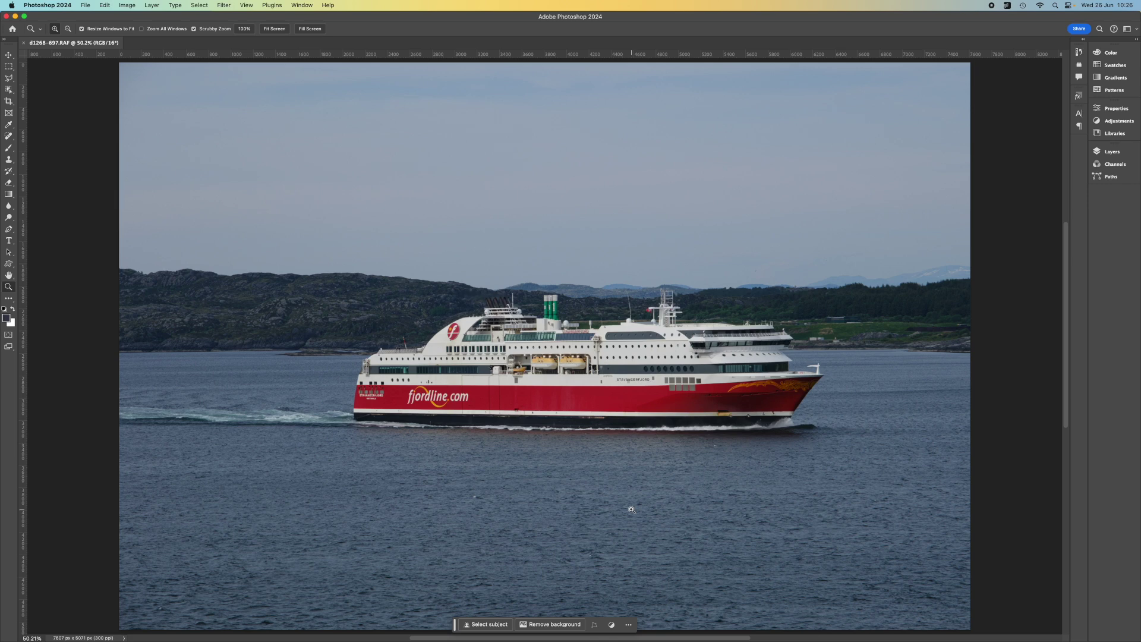
Step: Open the Unsharp Mask filter for the ship photo and place its dialog near the ship's mast
{"action": "left_click", "coordinate": [627, 378]}
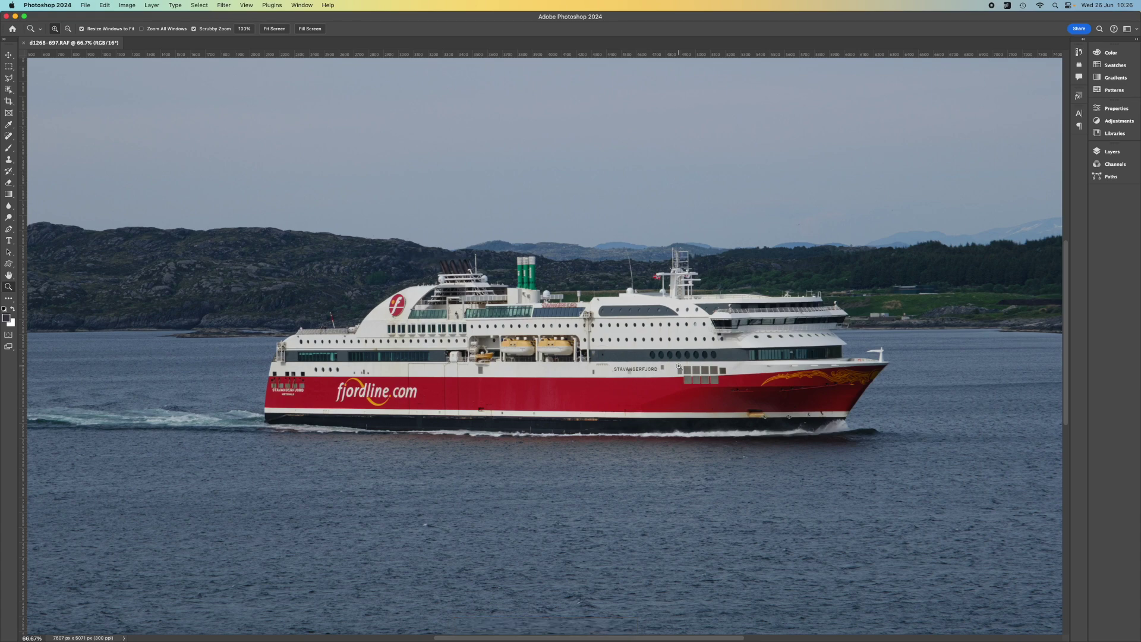
{"action": "left_click", "coordinate": [678, 366]}
{"action": "left_click", "coordinate": [676, 361]}
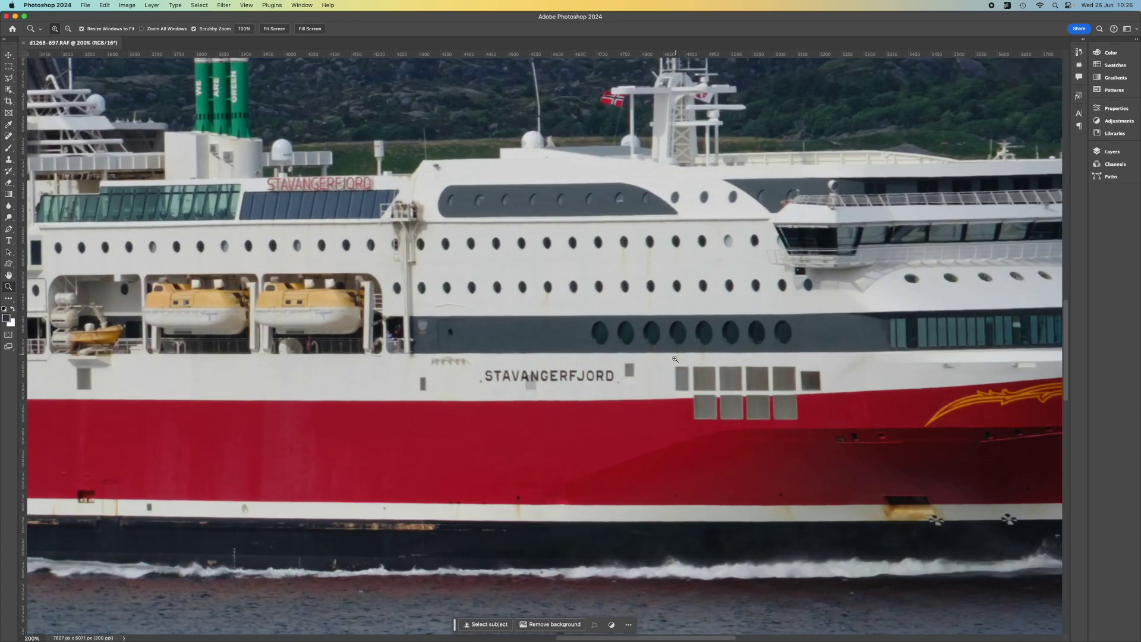
{"action": "left_click_drag", "start_coordinate": [702, 284], "coordinate": [387, 436]}
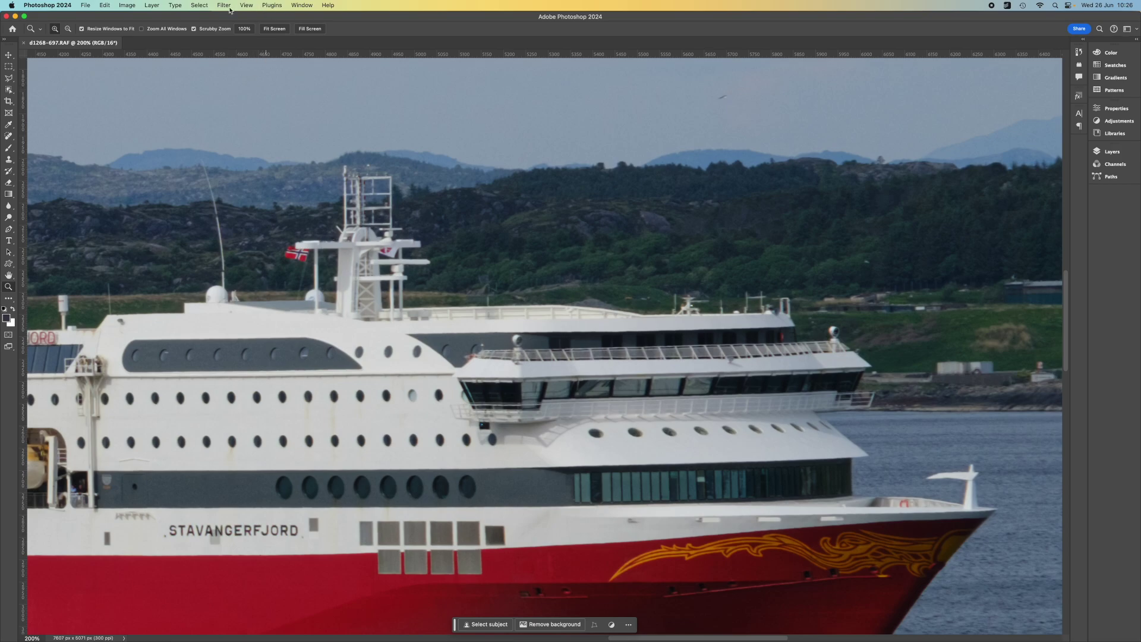
{"action": "left_click", "coordinate": [230, 9]}
{"action": "mouse_move", "coordinate": [238, 183]}
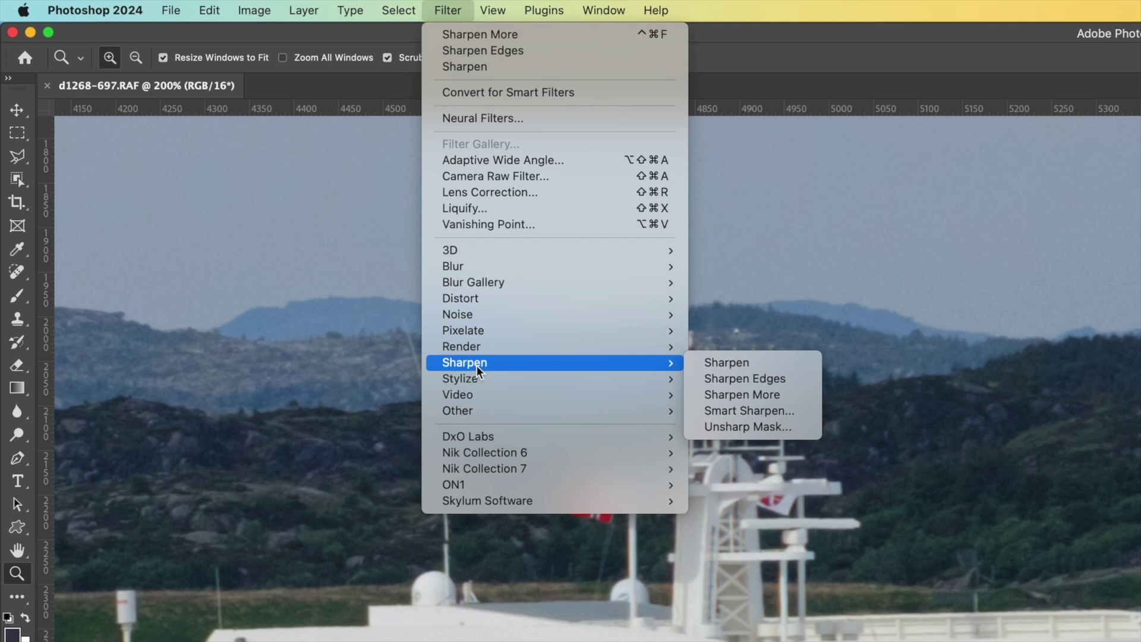
{"action": "left_click", "coordinate": [774, 181]}
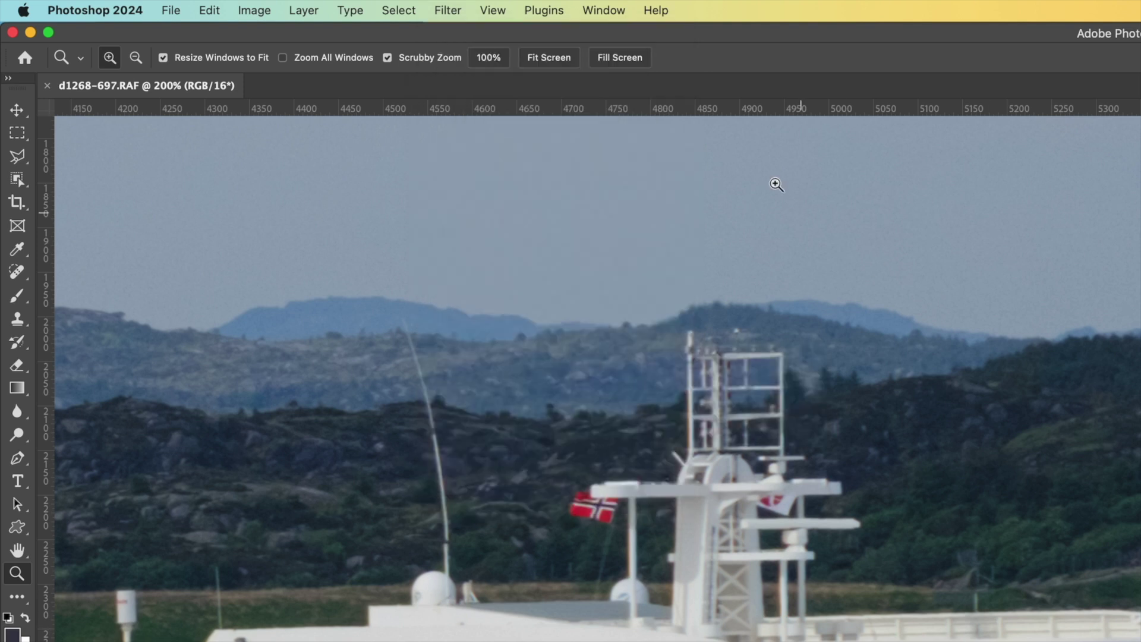
{"action": "left_click", "coordinate": [450, 12]}
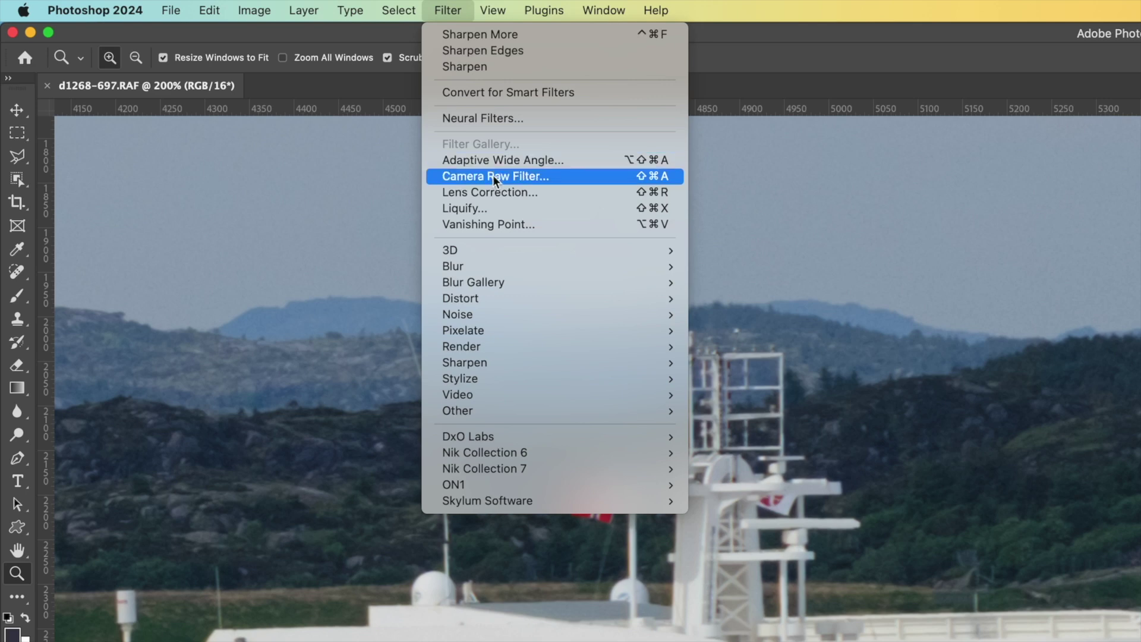
{"action": "mouse_move", "coordinate": [508, 362]}
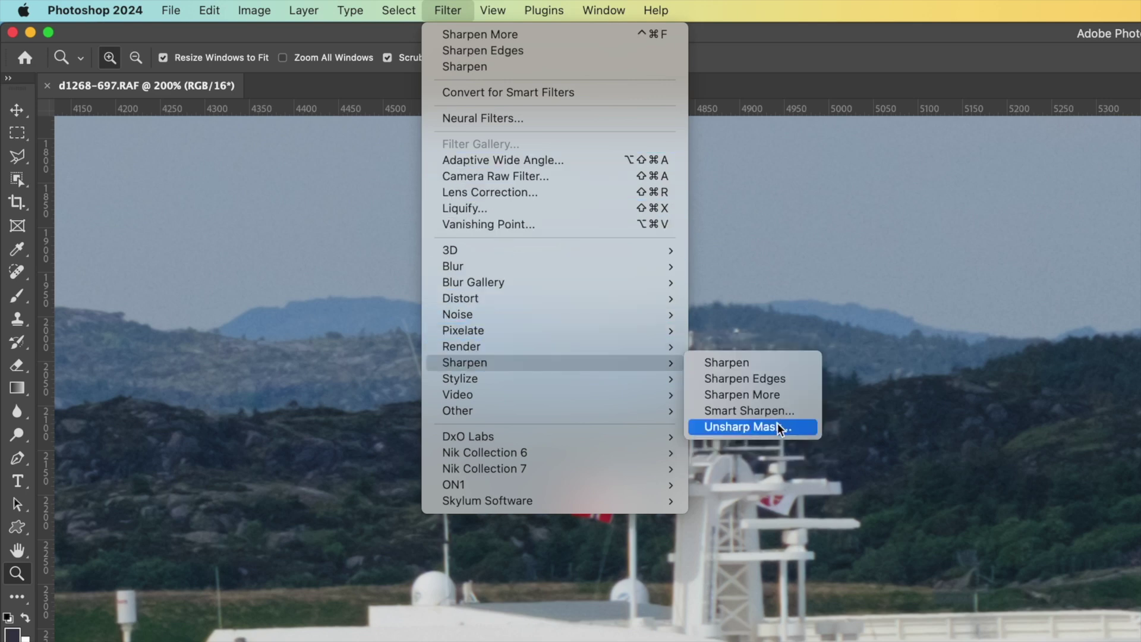
{"action": "left_click", "coordinate": [779, 426]}
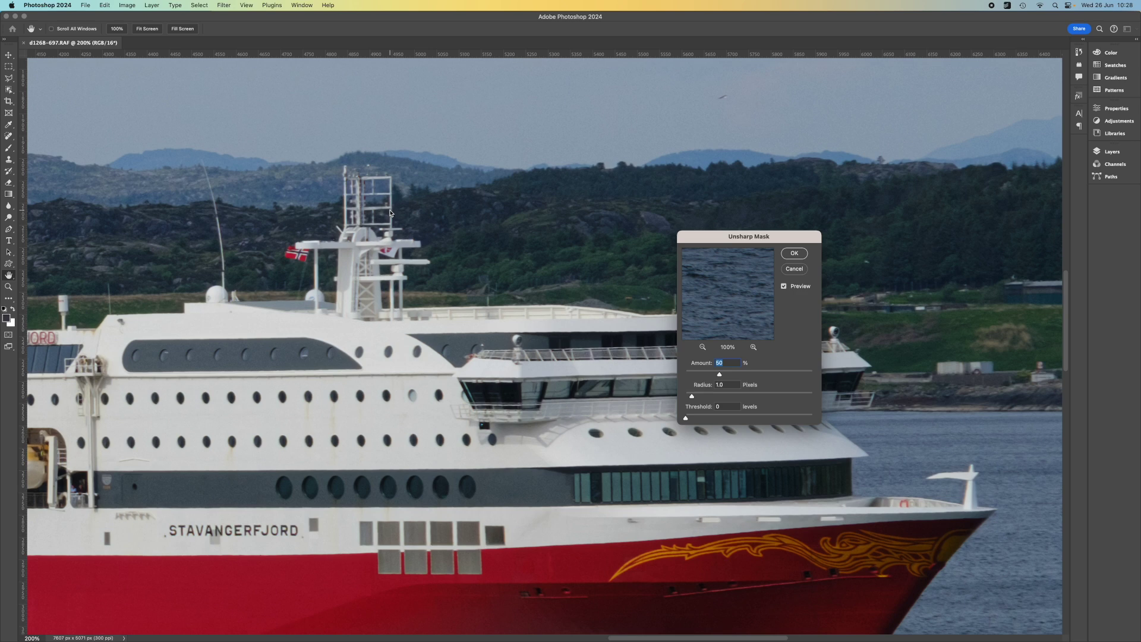
{"action": "left_click_drag", "start_coordinate": [756, 241], "coordinate": [543, 162]}
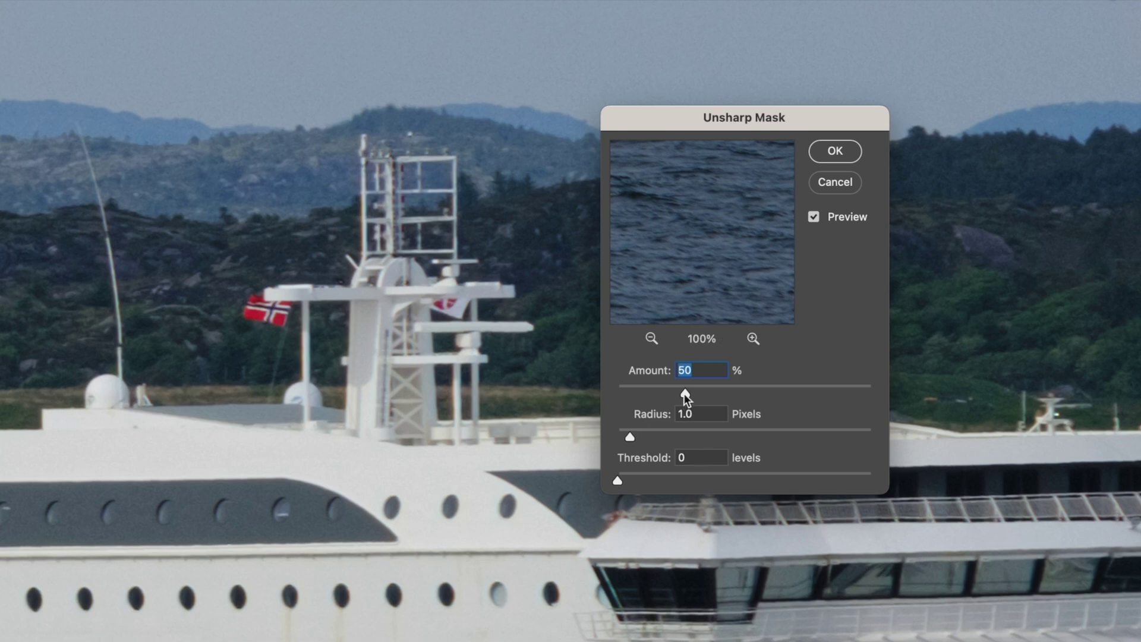
Step: Try Unsharp Mask at an amount of 500% with different threshold levels, return the threshold to 0, and cancel the filter
{"action": "left_click_drag", "start_coordinate": [684, 392], "coordinate": [798, 396]}
{"action": "left_click_drag", "start_coordinate": [726, 398], "coordinate": [985, 371]}
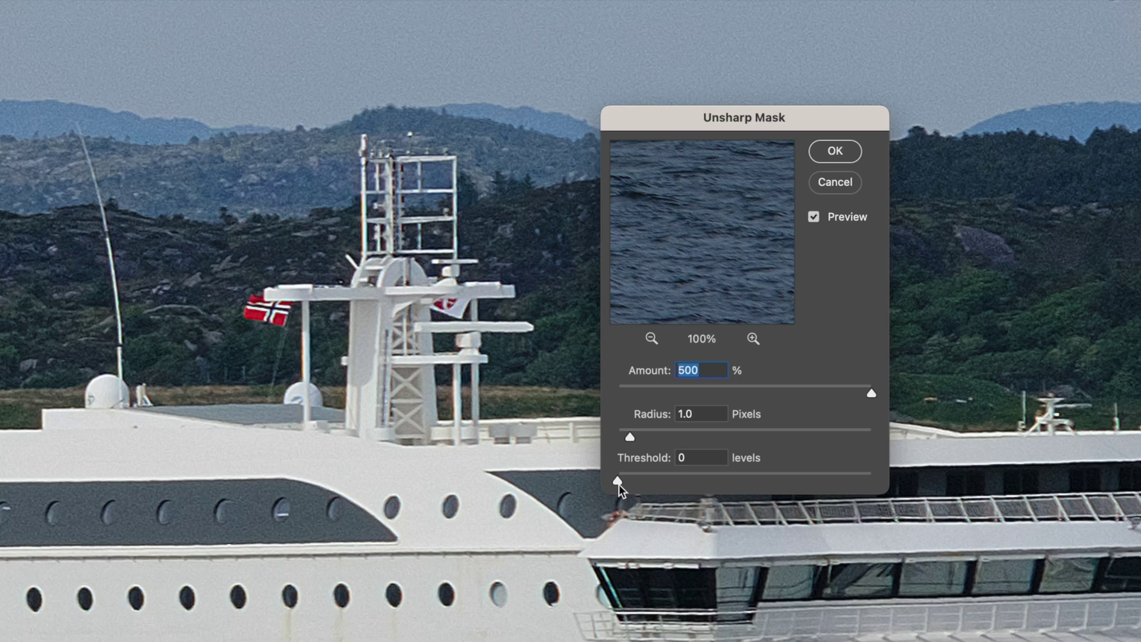
{"action": "left_click_drag", "start_coordinate": [619, 485], "coordinate": [619, 486]}
{"action": "left_click_drag", "start_coordinate": [619, 484], "coordinate": [624, 483]}
{"action": "left_click_drag", "start_coordinate": [621, 483], "coordinate": [637, 482]}
{"action": "left_click_drag", "start_coordinate": [722, 484], "coordinate": [776, 483]}
{"action": "left_click_drag", "start_coordinate": [776, 482], "coordinate": [665, 484]}
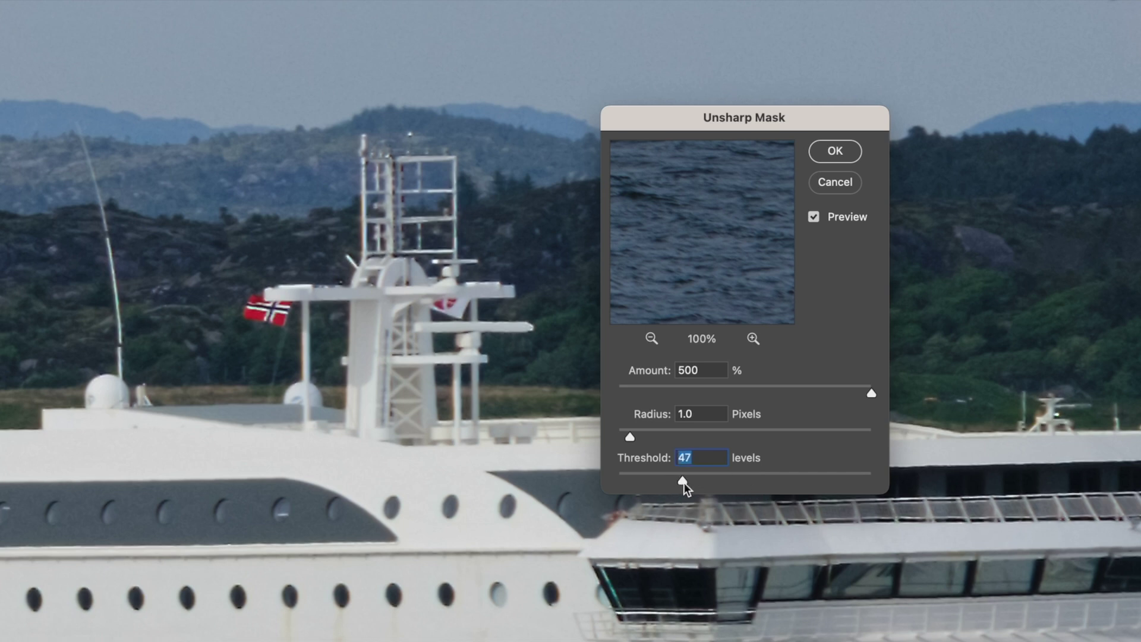
{"action": "left_click_drag", "start_coordinate": [660, 483], "coordinate": [639, 479]}
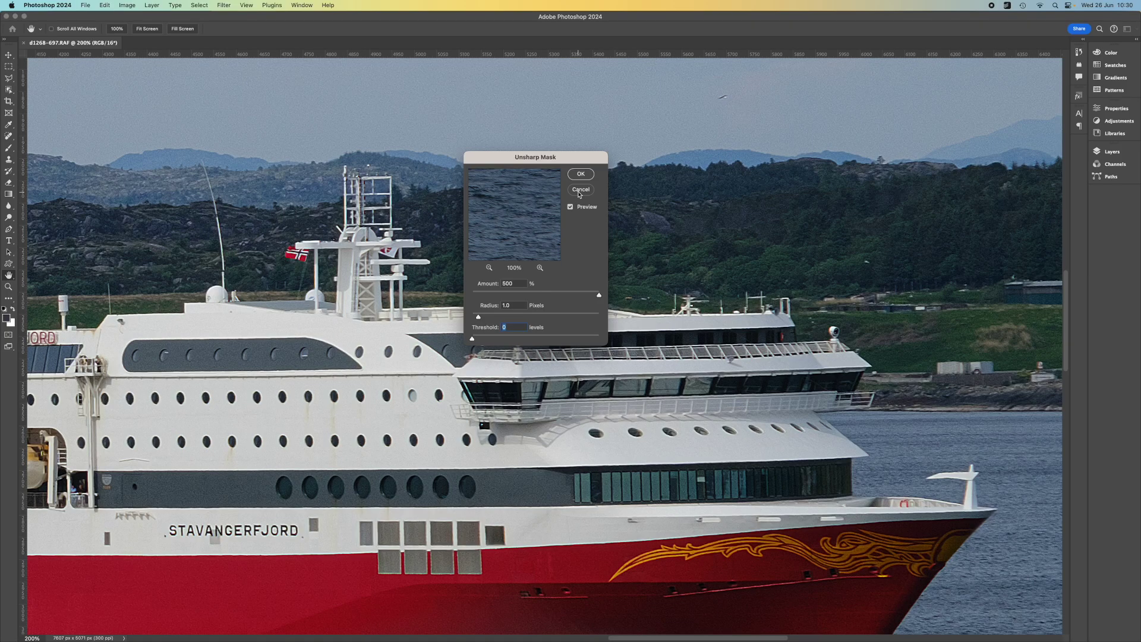
{"action": "left_click", "coordinate": [836, 182]}
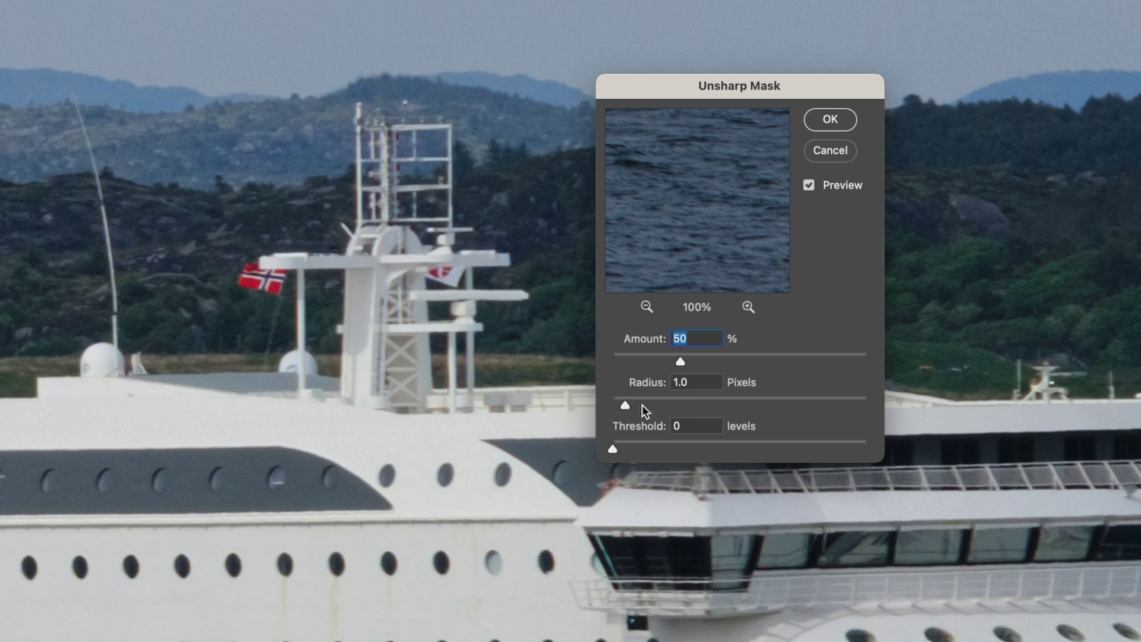
Step: Set the Unsharp Mask radius to 2.0 pixels and compare the photo with and without the preview
{"action": "left_click_drag", "start_coordinate": [623, 408], "coordinate": [641, 405]}
{"action": "left_click", "coordinate": [808, 186]}
{"action": "left_click", "coordinate": [809, 186]}
{"action": "left_click", "coordinate": [809, 186]}
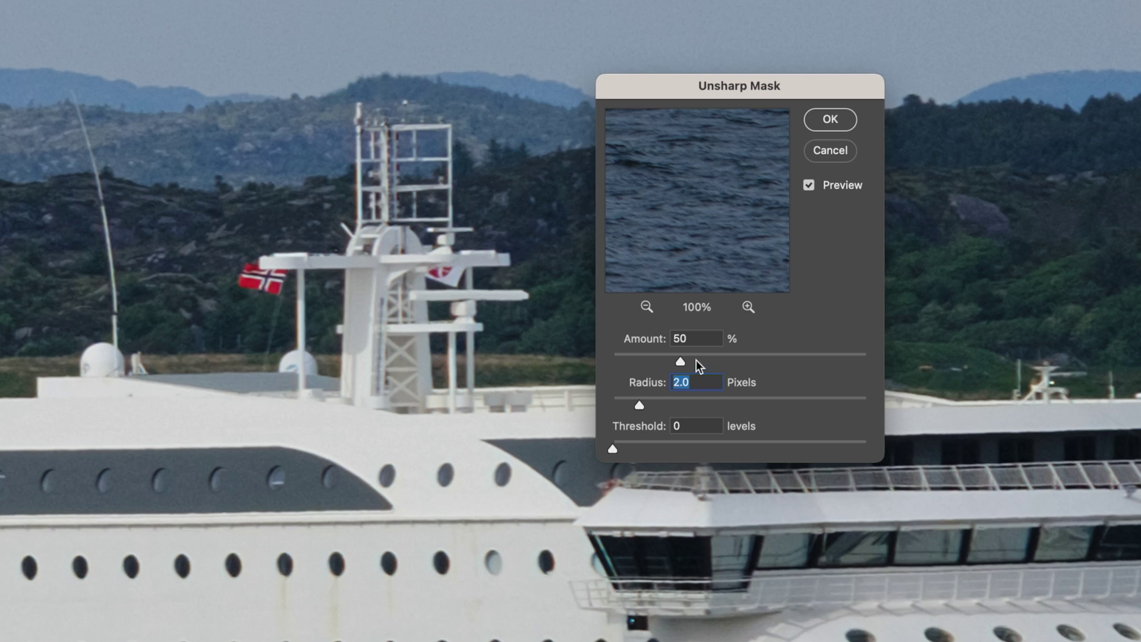
Step: Raise the Unsharp Mask amount to 92%, compare with and without the preview, and increase the amount further
{"action": "left_click_drag", "start_coordinate": [719, 363], "coordinate": [742, 363]}
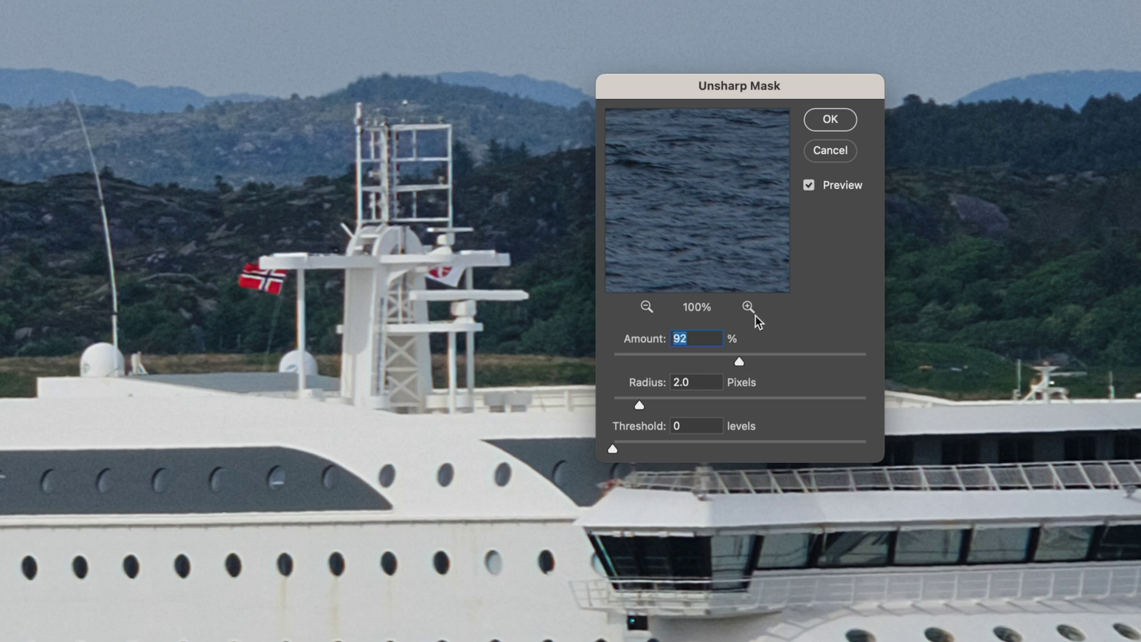
{"action": "left_click", "coordinate": [809, 186]}
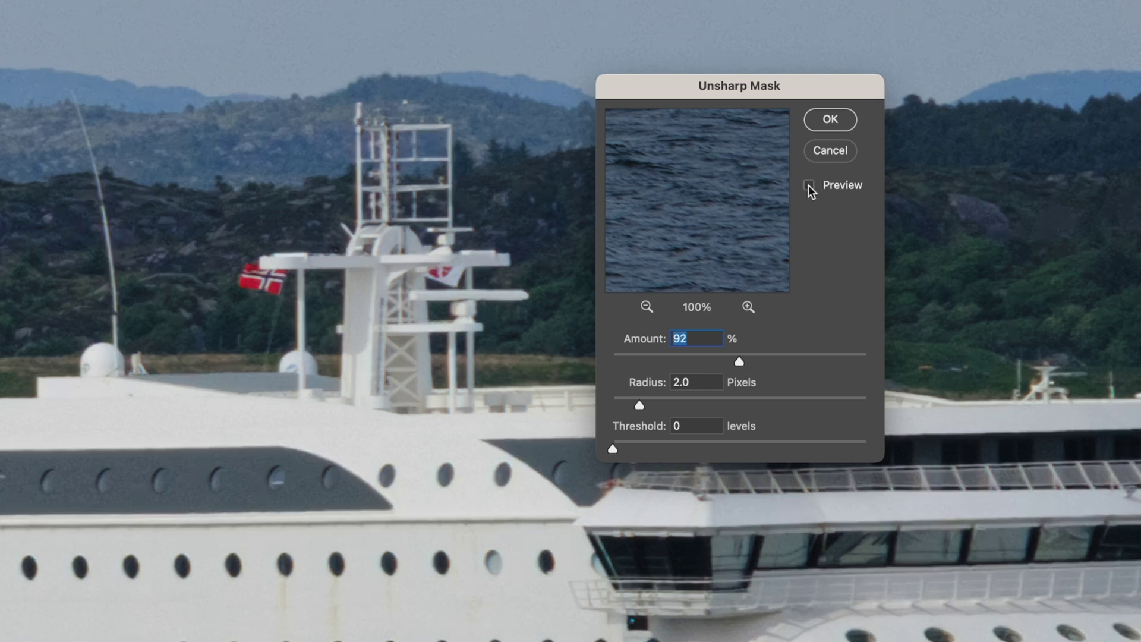
{"action": "left_click", "coordinate": [809, 186]}
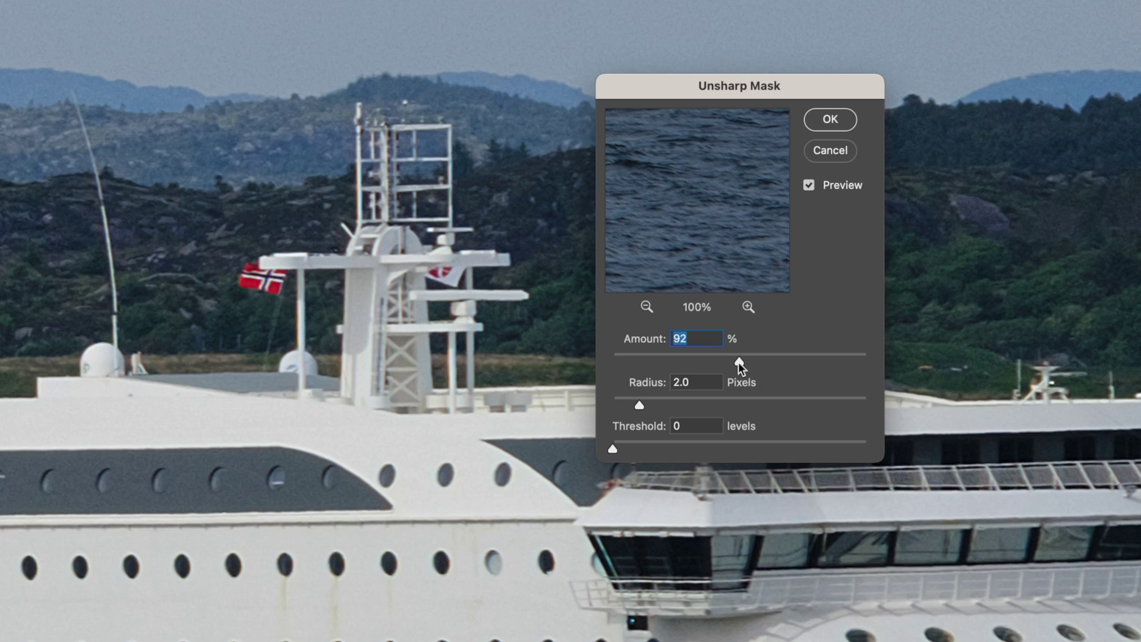
{"action": "left_click_drag", "start_coordinate": [741, 365], "coordinate": [768, 365]}
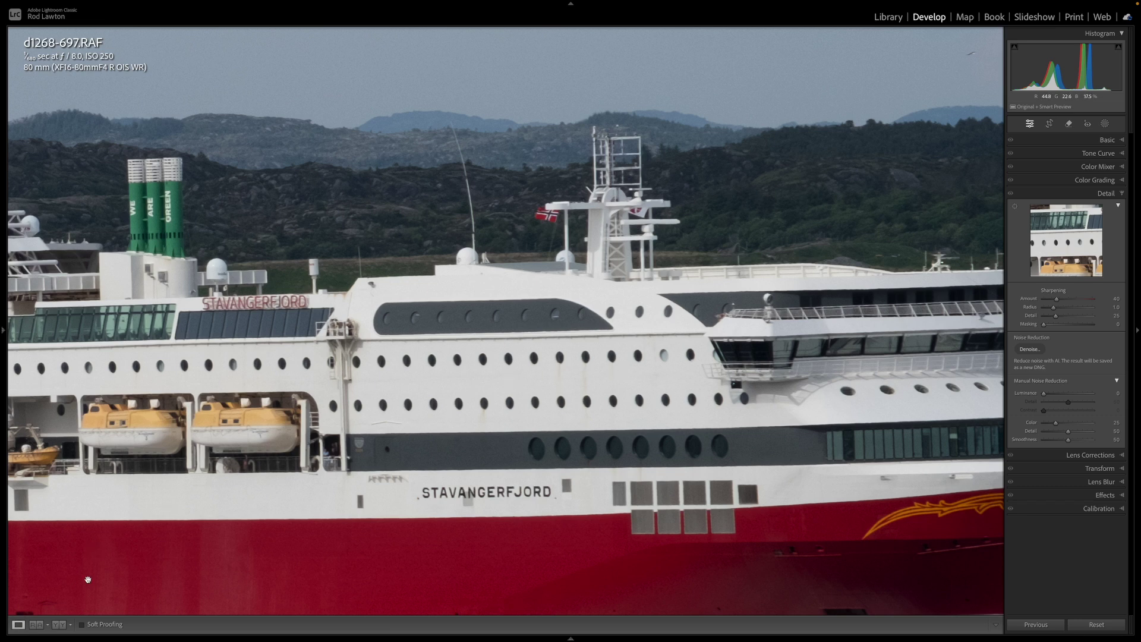
Step: Switch to Lightroom Classic and show d1268-697.RAF in a side-by-side before and after view
{"action": "left_click", "coordinate": [59, 625]}
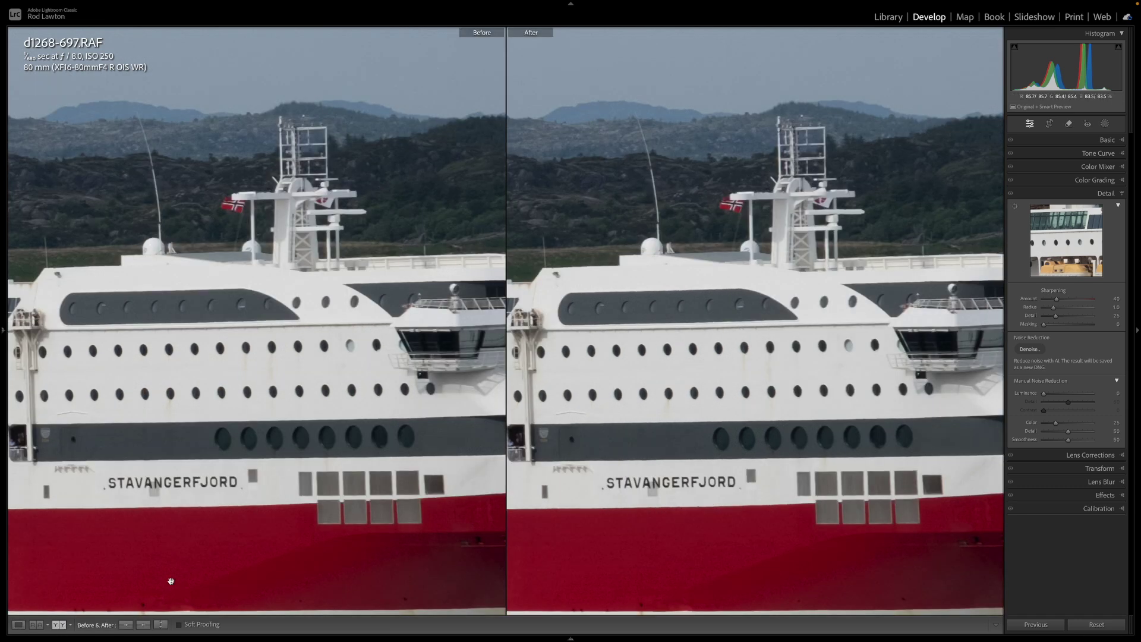
{"action": "left_click_drag", "start_coordinate": [784, 247], "coordinate": [774, 273]}
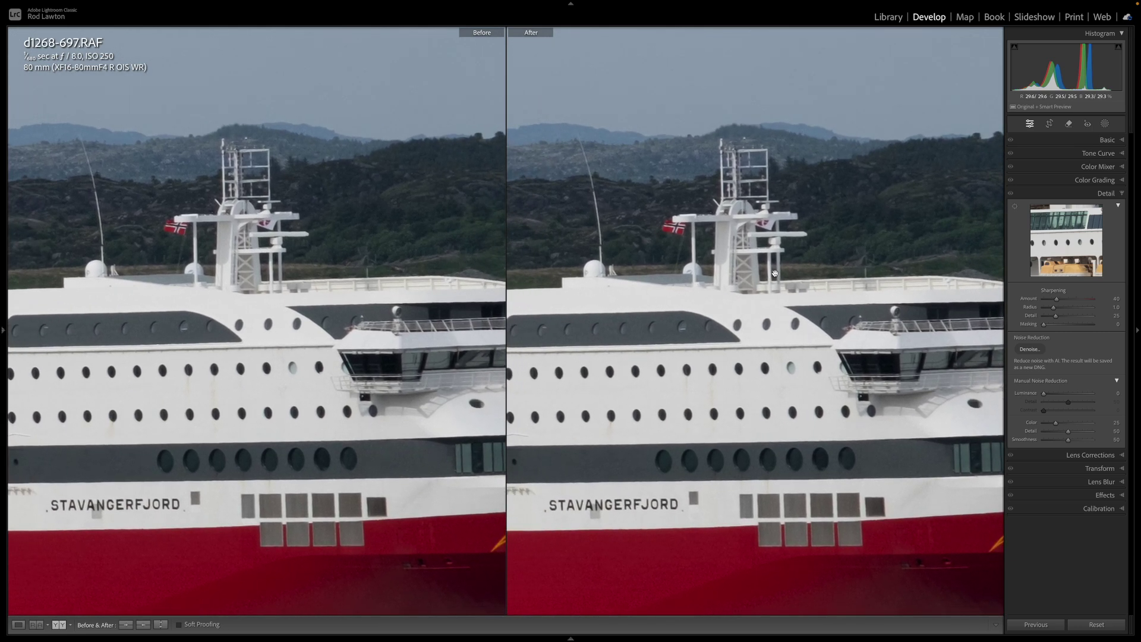
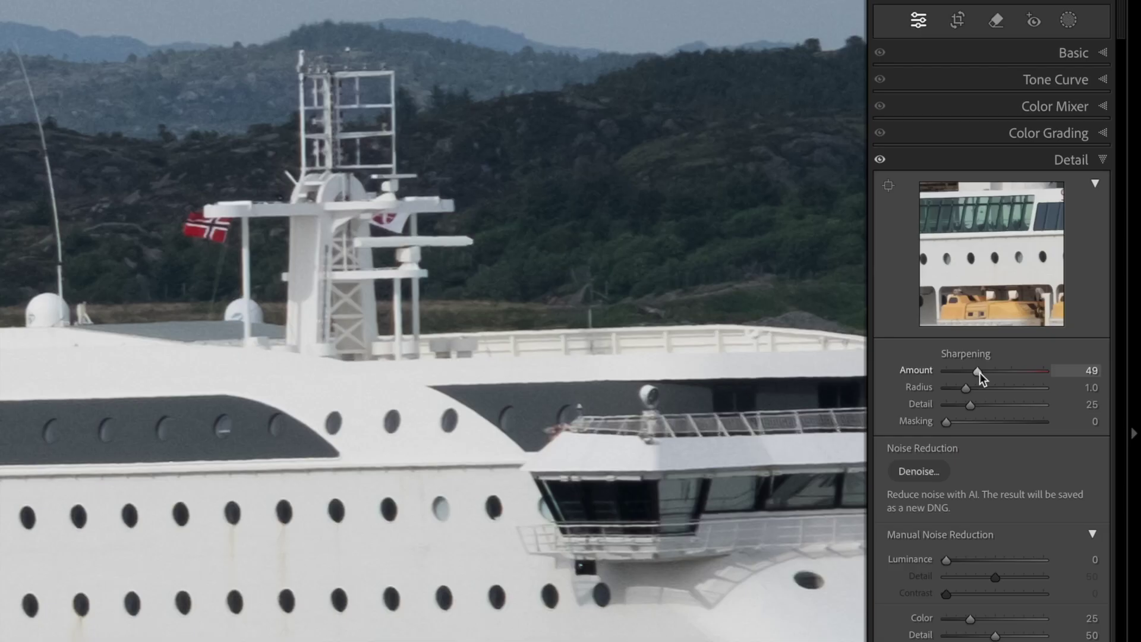
Step: Try a sharpening amount of 150 with detail at 12 on the ship, and restore amount to 40 and detail to 25
{"action": "left_click_drag", "start_coordinate": [1060, 300], "coordinate": [1073, 300]}
{"action": "left_click_drag", "start_coordinate": [1004, 373], "coordinate": [1022, 372]}
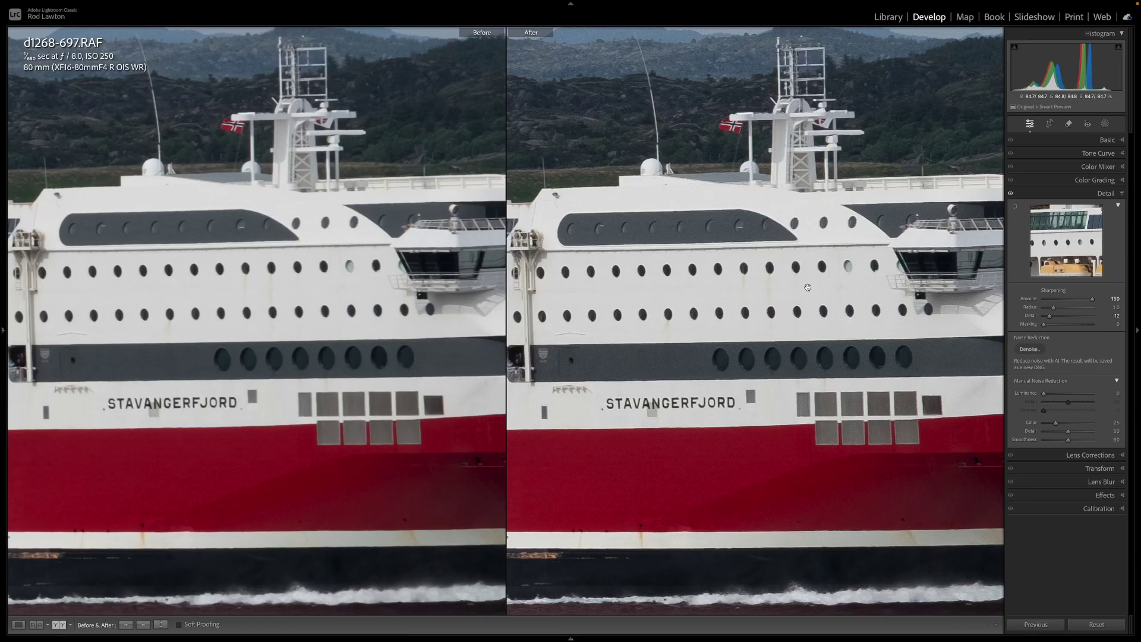
{"action": "left_click_drag", "start_coordinate": [503, 306], "coordinate": [336, 489]}
{"action": "left_click_drag", "start_coordinate": [739, 357], "coordinate": [913, 333]}
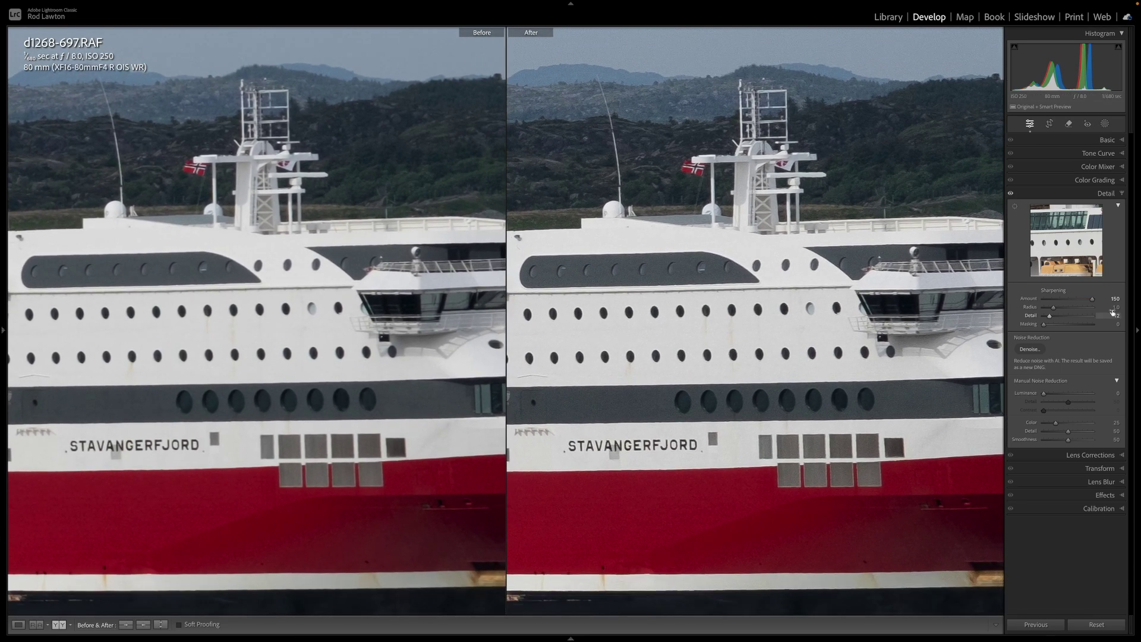
{"action": "double_click", "coordinate": [1092, 299]}
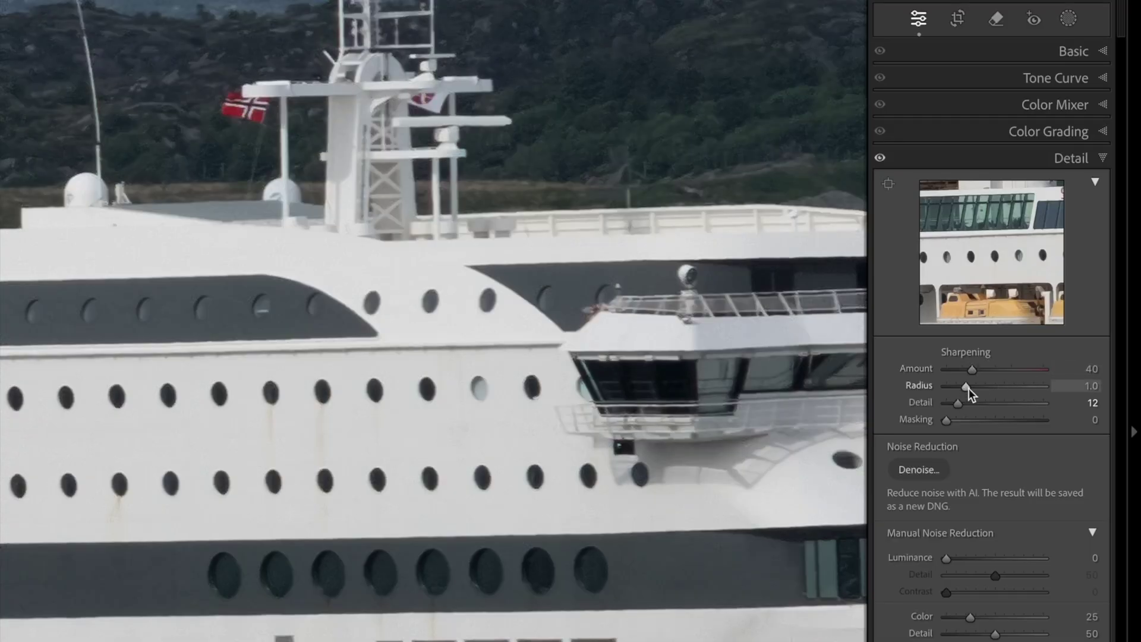
{"action": "left_click_drag", "start_coordinate": [958, 405], "coordinate": [970, 406]}
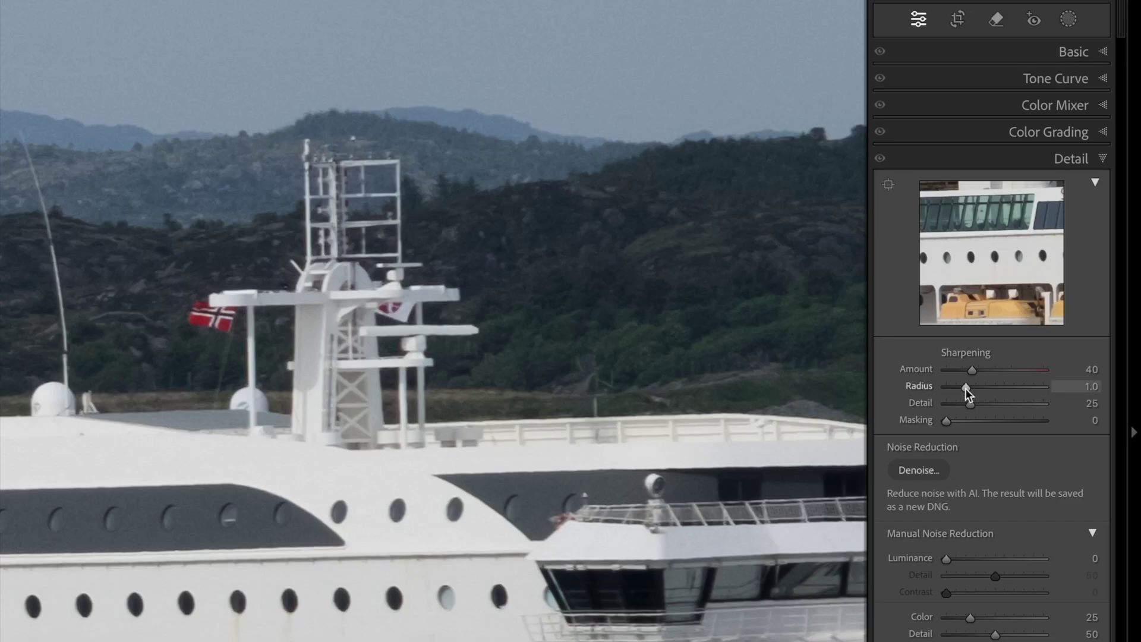
Step: Try sharpening with radius 2.0, amount 103 and detail 17, and reset all the sharpening settings
{"action": "left_click_drag", "start_coordinate": [965, 388], "coordinate": [996, 385]}
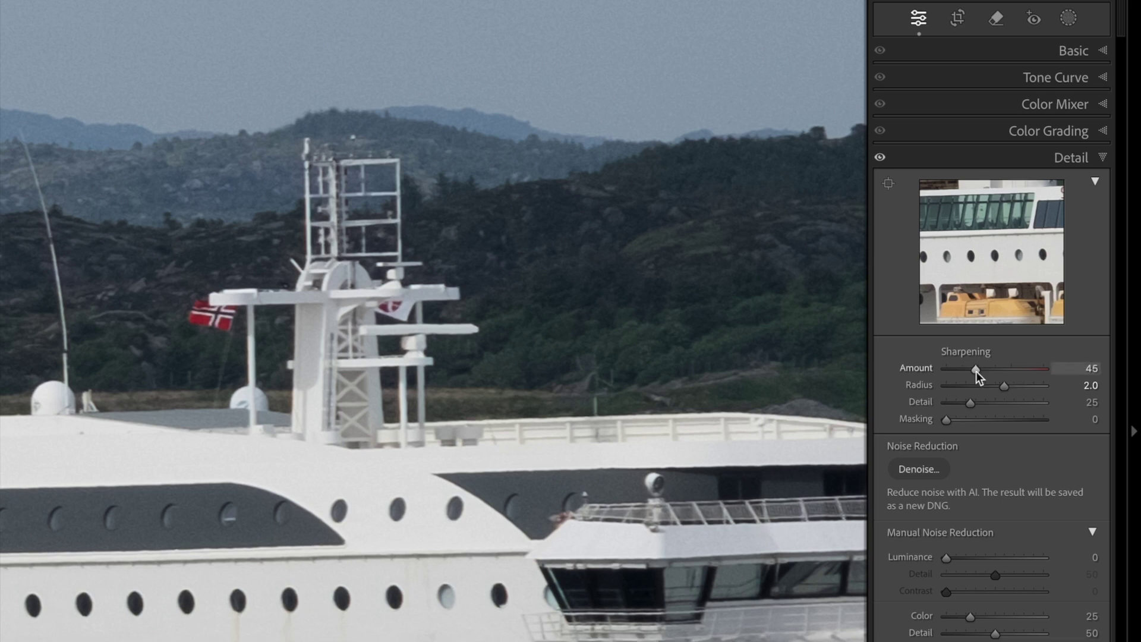
{"action": "left_click_drag", "start_coordinate": [977, 371], "coordinate": [1015, 375]}
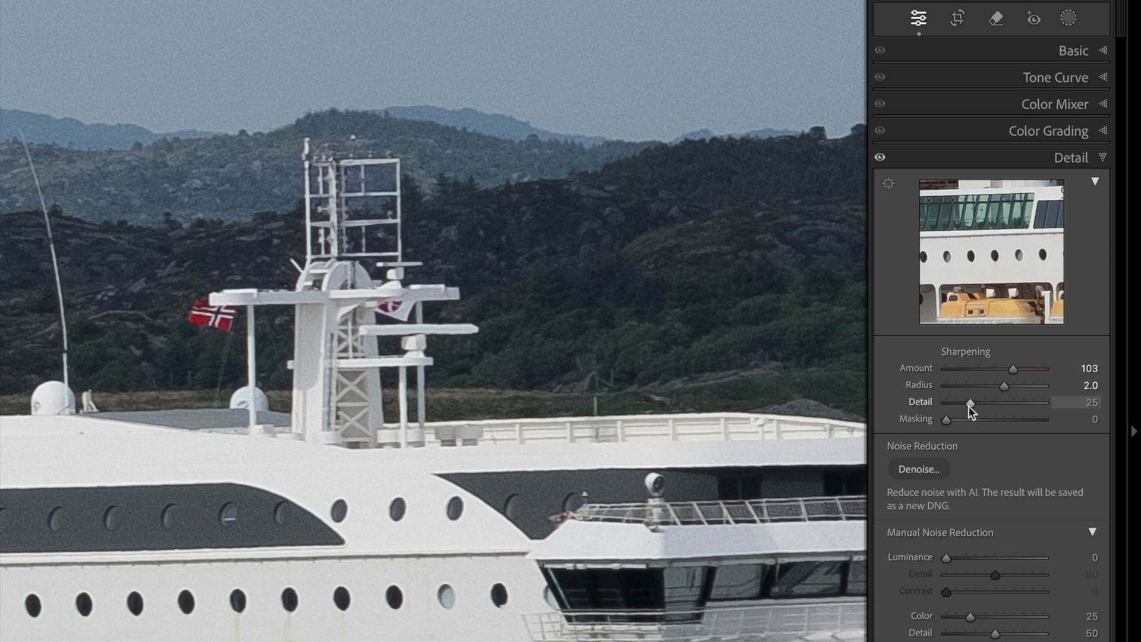
{"action": "left_click_drag", "start_coordinate": [971, 405], "coordinate": [963, 405]}
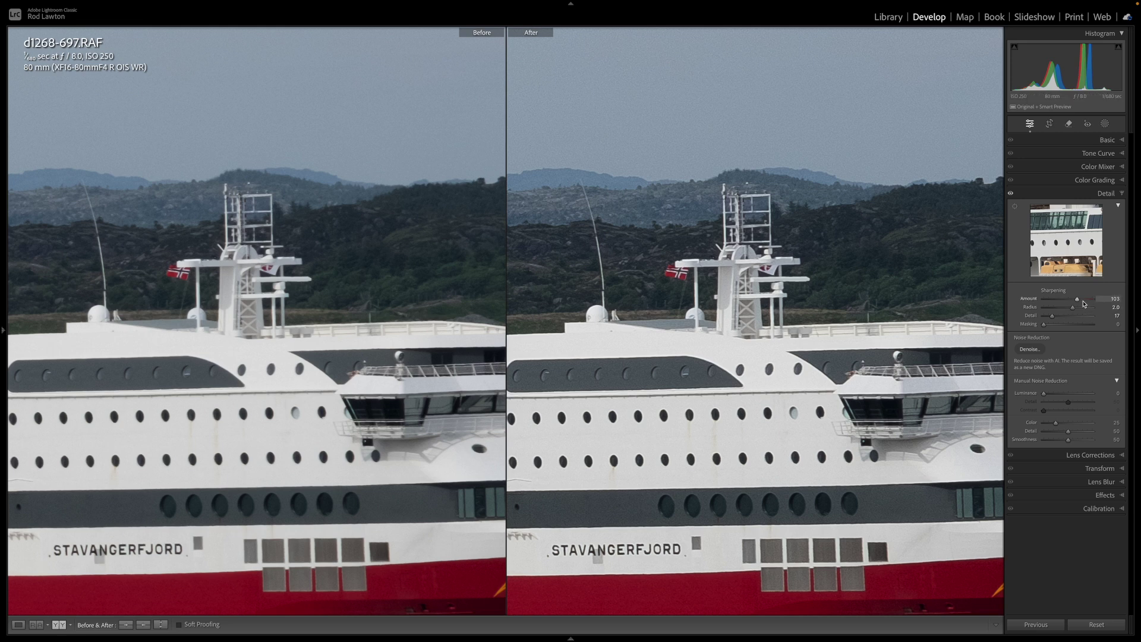
{"action": "double_click", "coordinate": [1053, 290]}
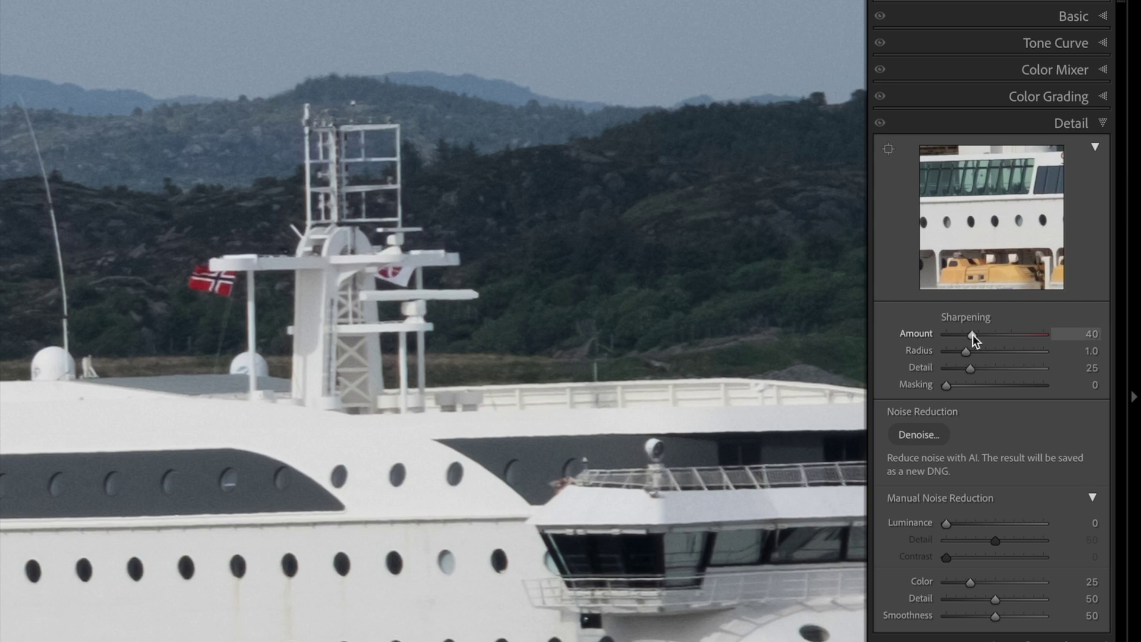
Step: Try a sharpening amount of 150 and test manual luminance noise reduction, leaving luminance at 0
{"action": "left_click_drag", "start_coordinate": [973, 334], "coordinate": [1030, 335]}
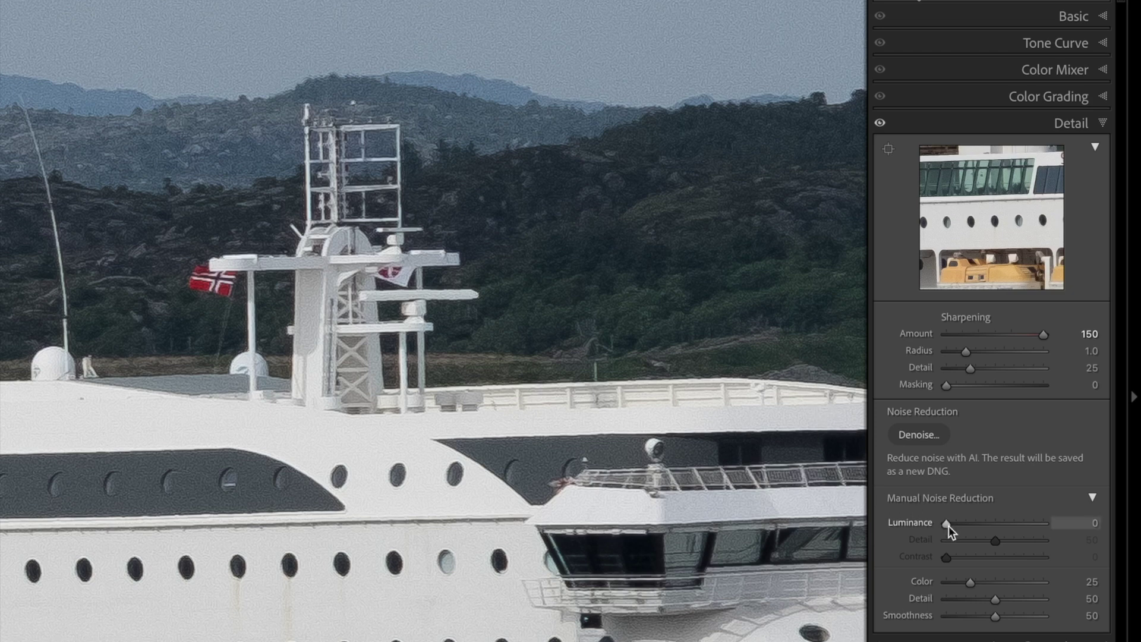
{"action": "mouse_move", "coordinate": [949, 525]}
{"action": "left_mouse_down"}
{"action": "mouse_move", "coordinate": [973, 525]}
{"action": "mouse_move", "coordinate": [930, 523]}
{"action": "left_mouse_up"}
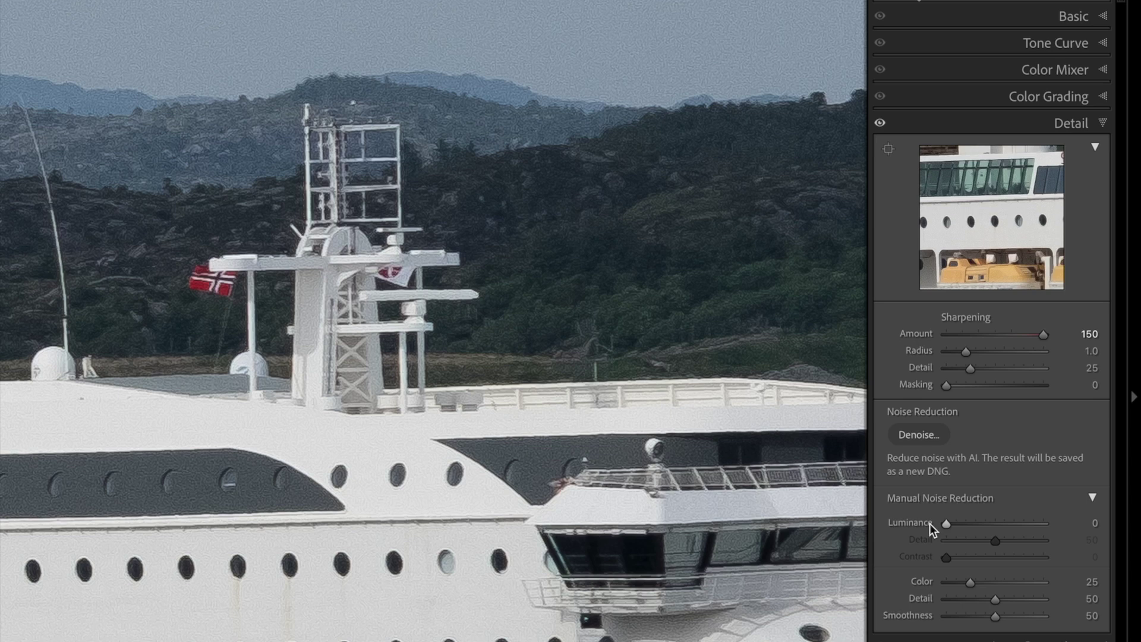
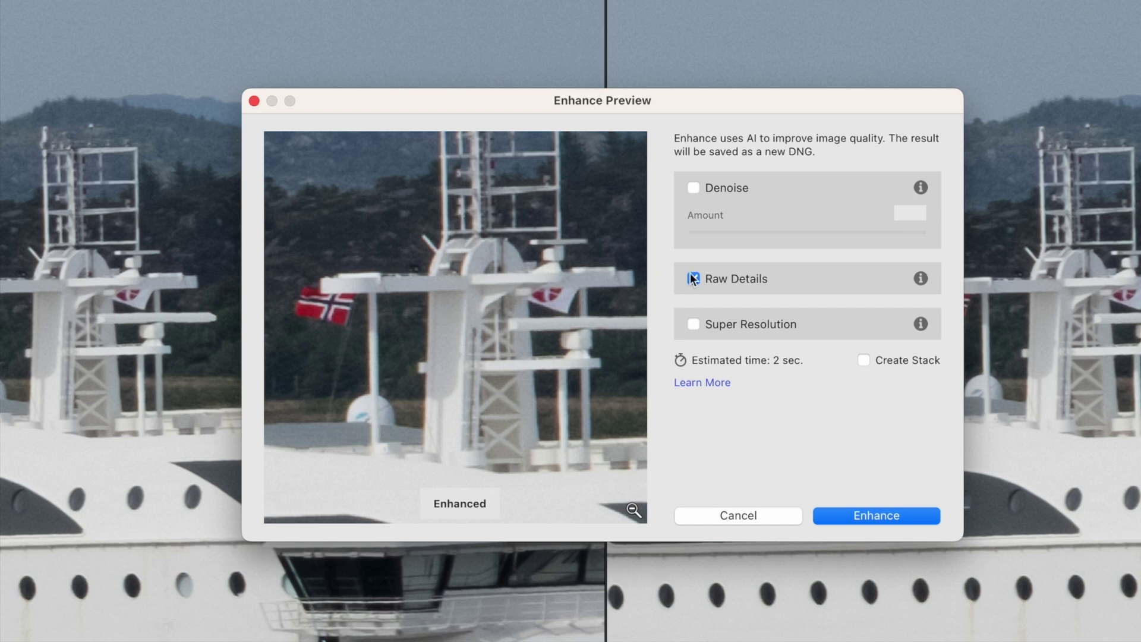
Step: Preview Super Resolution in place of Raw Details on the mast and flag, and cancel the enhancement
{"action": "left_click", "coordinate": [694, 279]}
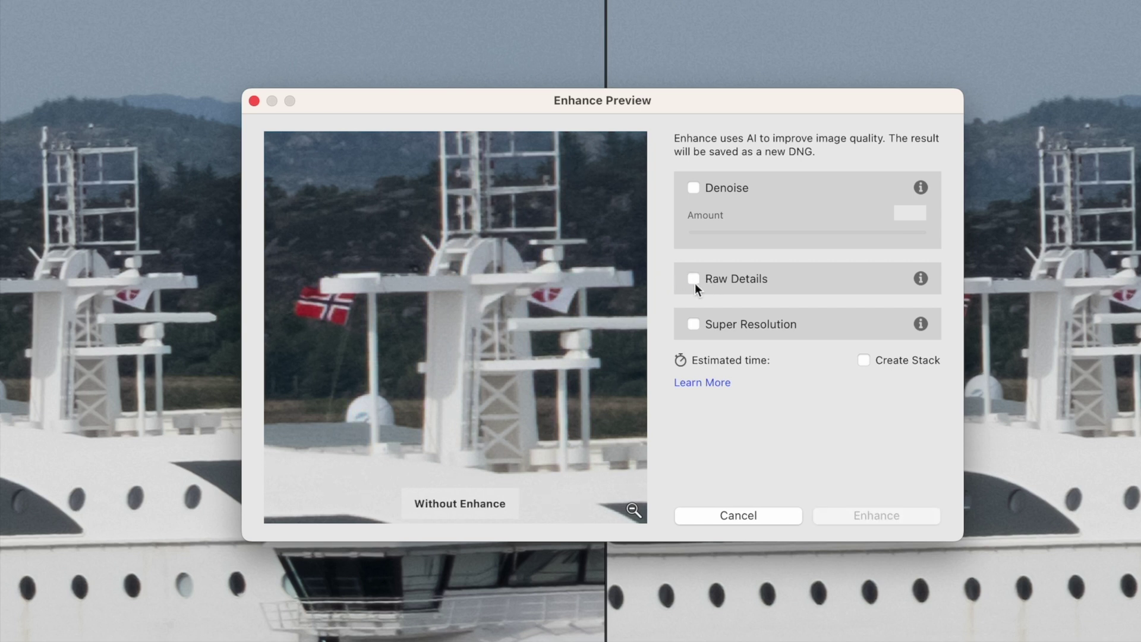
{"action": "left_click", "coordinate": [693, 324]}
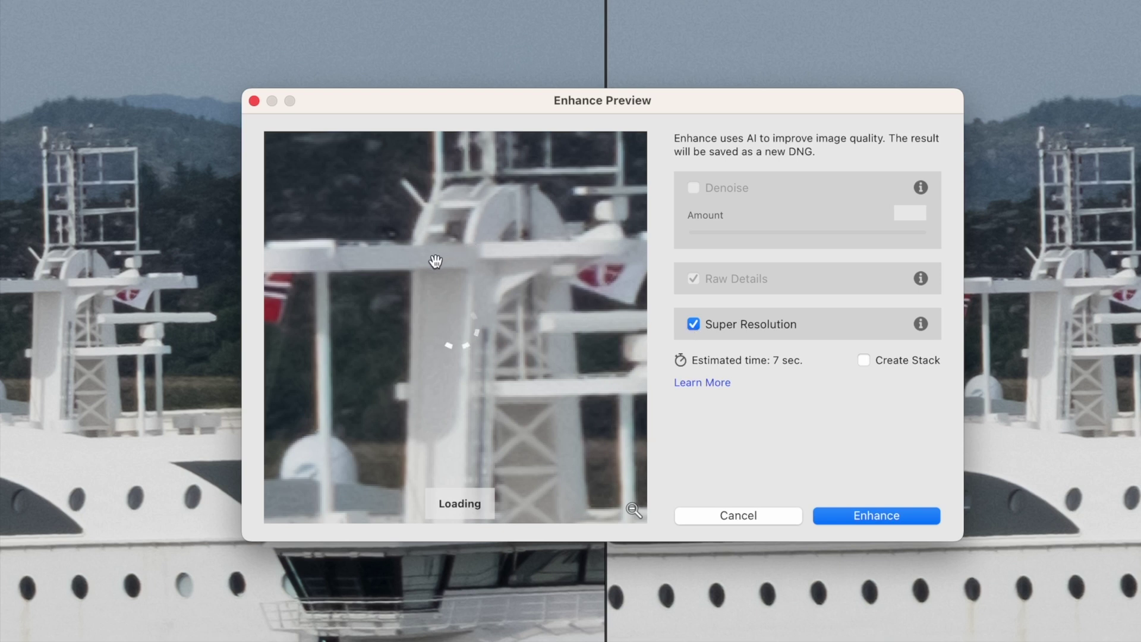
{"action": "left_click_drag", "start_coordinate": [436, 261], "coordinate": [566, 306]}
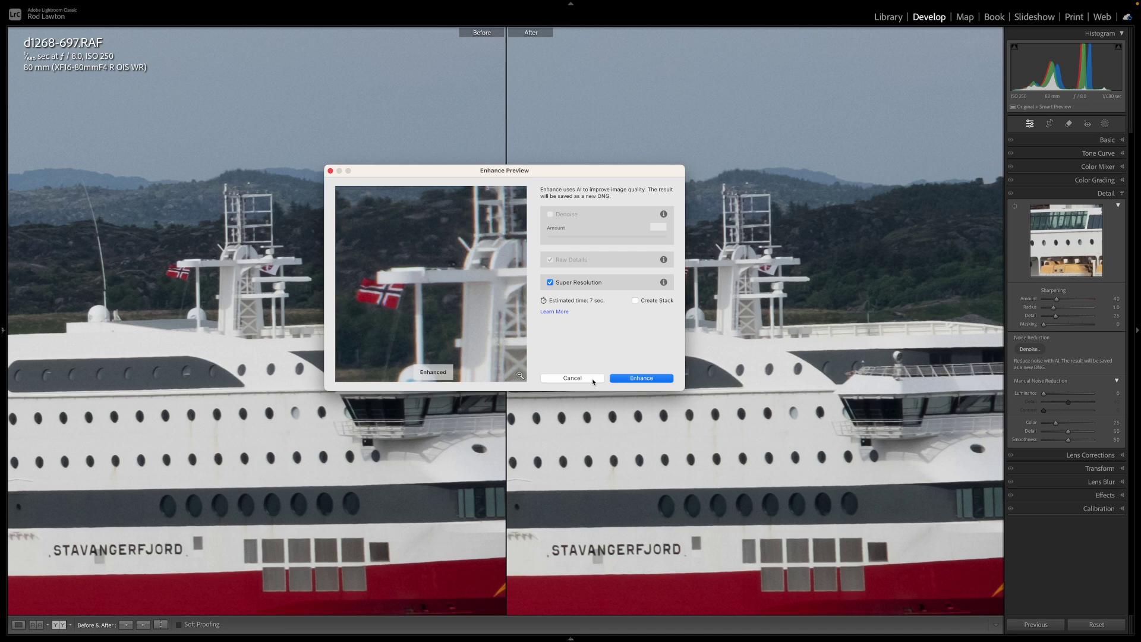
{"action": "left_click", "coordinate": [593, 380]}
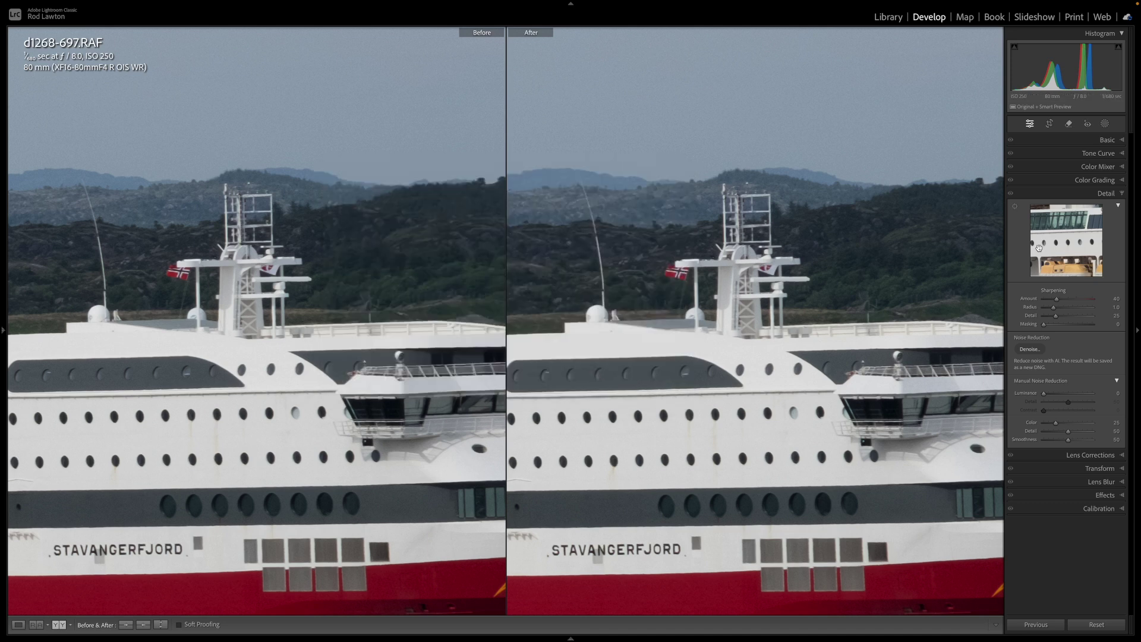